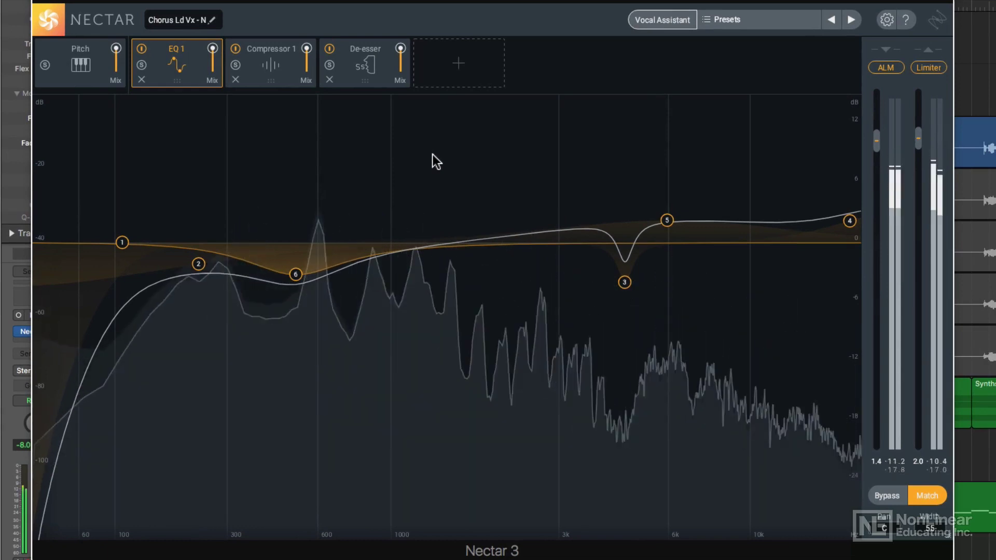
- Add a second EQ whose band 3 is a dynamic bell cutting -11.1 dB at 2224 Hz
{"action": "left_click", "coordinate": [459, 74]}
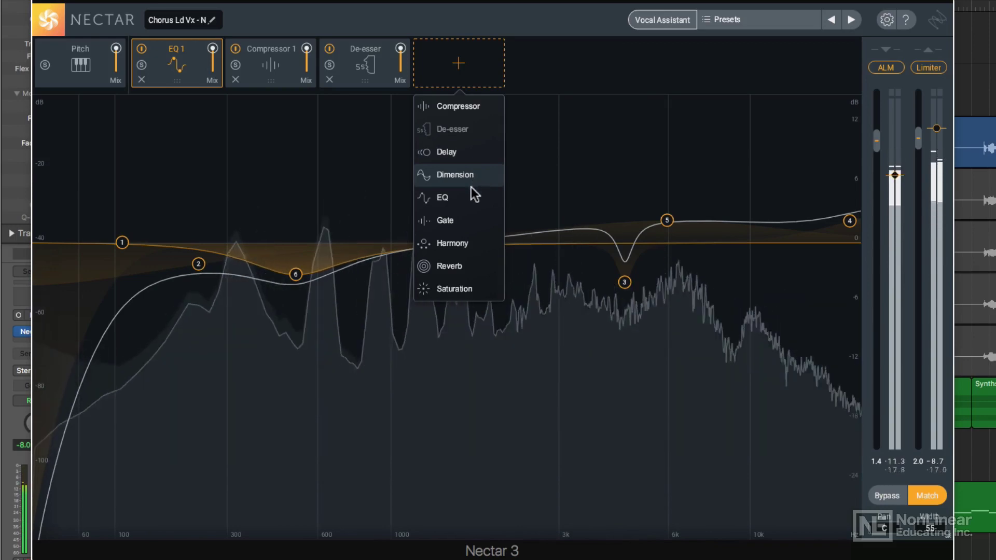
{"action": "left_click", "coordinate": [475, 204]}
{"action": "left_click_drag", "start_coordinate": [520, 242], "coordinate": [511, 350]}
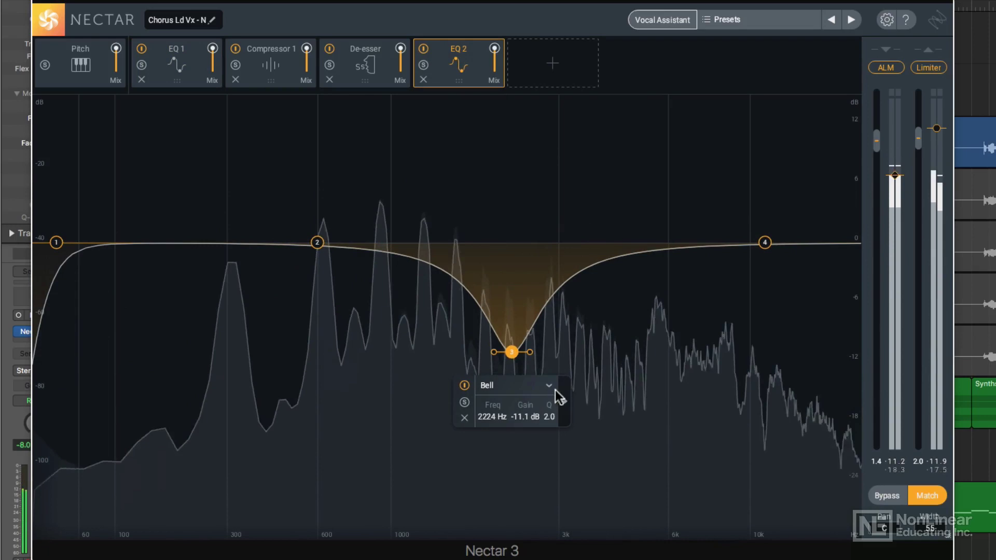
{"action": "left_click", "coordinate": [564, 401]}
{"action": "left_click", "coordinate": [588, 401]}
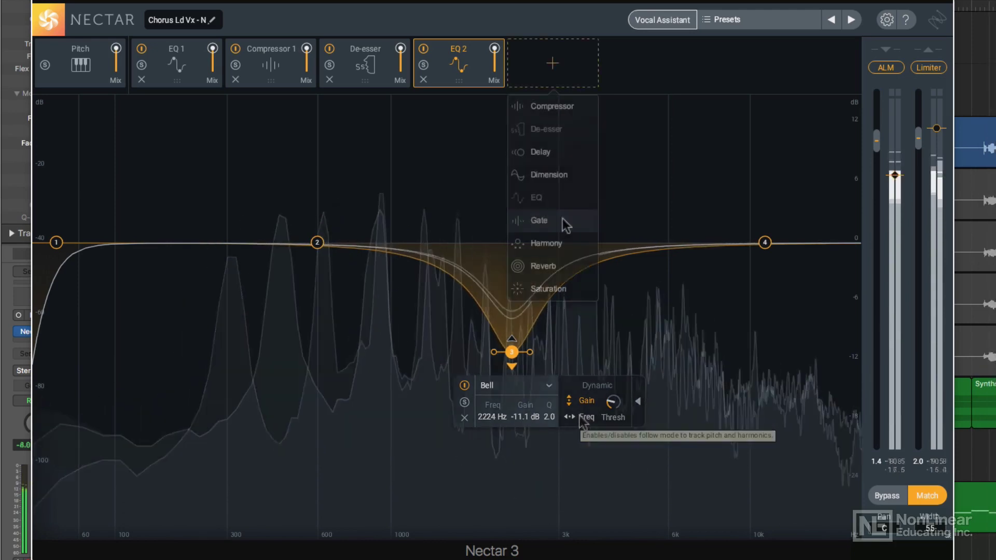
- Add Gate, Harmony (one unison voice moved to -22.5 pan, -6.7 gain) and Saturation modules
{"action": "left_click", "coordinate": [564, 223]}
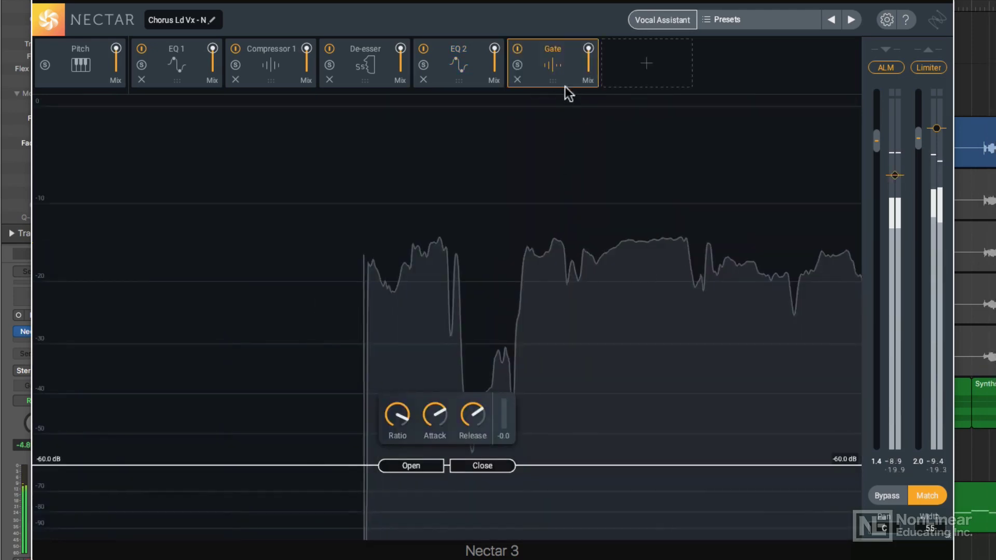
{"action": "left_click", "coordinate": [633, 78]}
{"action": "left_click", "coordinate": [643, 248]}
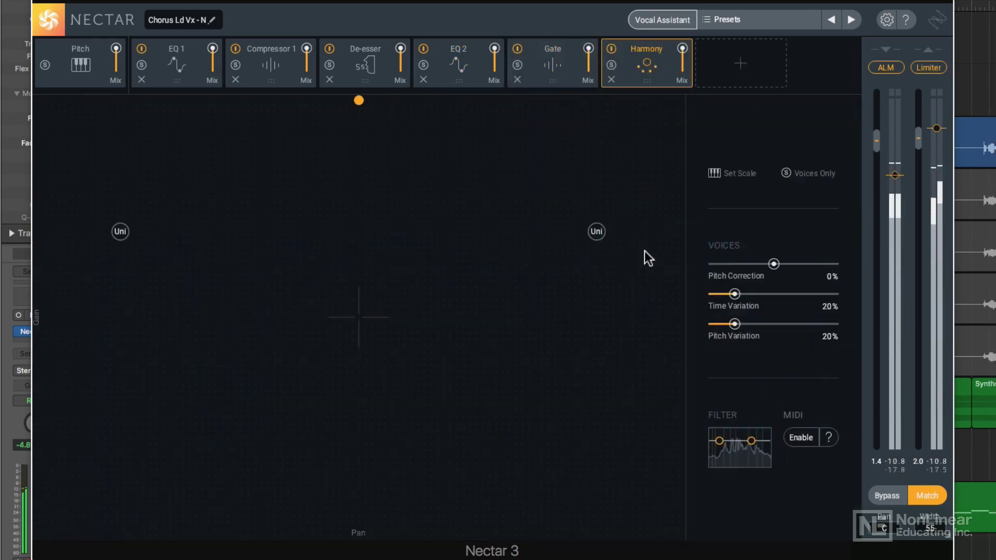
{"action": "left_click_drag", "start_coordinate": [571, 271], "coordinate": [456, 337]}
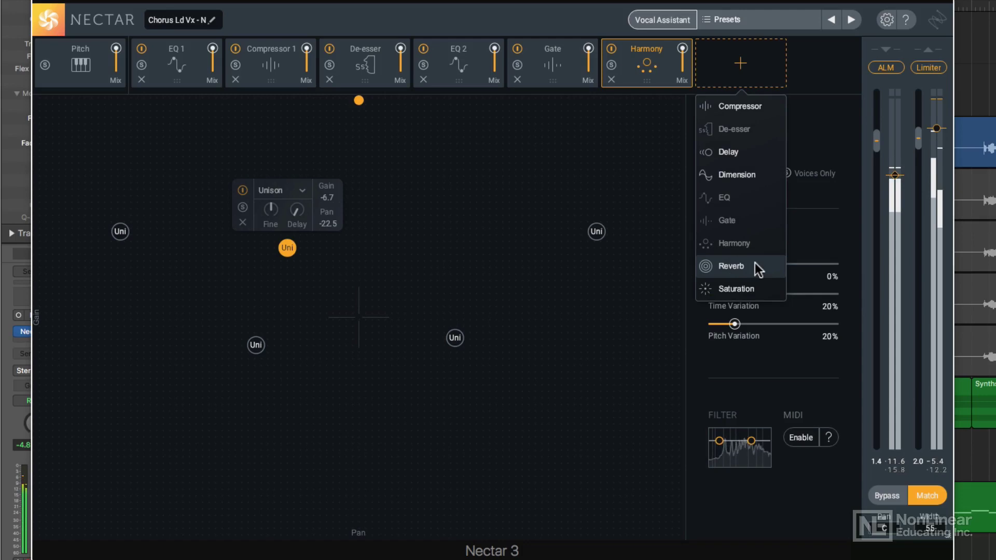
{"action": "left_click", "coordinate": [736, 288]}
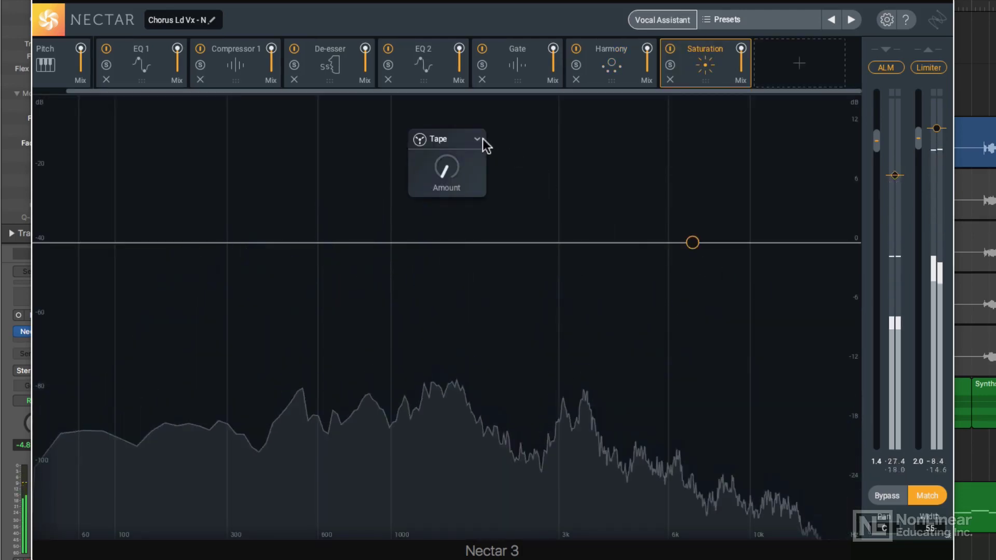
{"action": "left_click", "coordinate": [480, 139]}
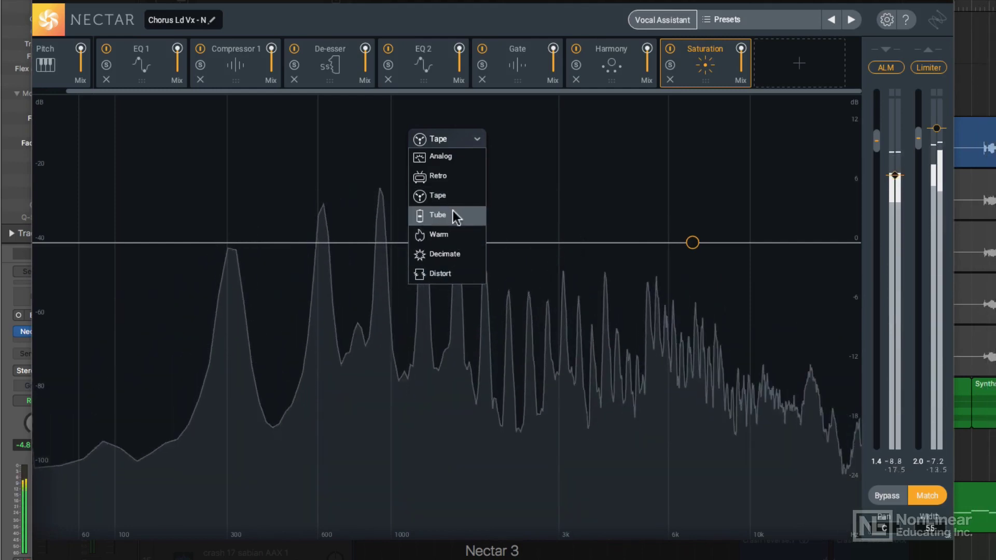
- Turn on Nectar's pitch correction and set its scale to C Minor
{"action": "left_click", "coordinate": [61, 78]}
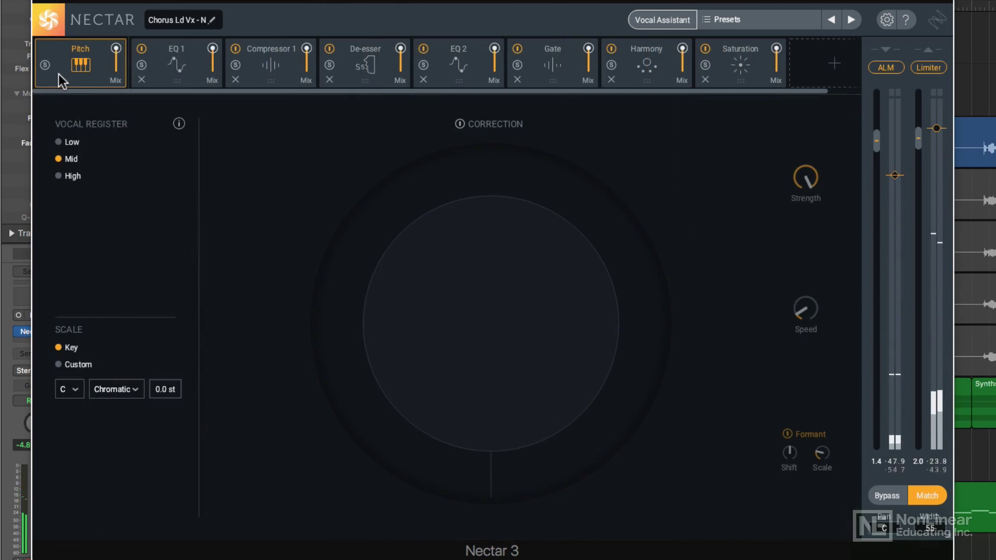
{"action": "left_click", "coordinate": [458, 125]}
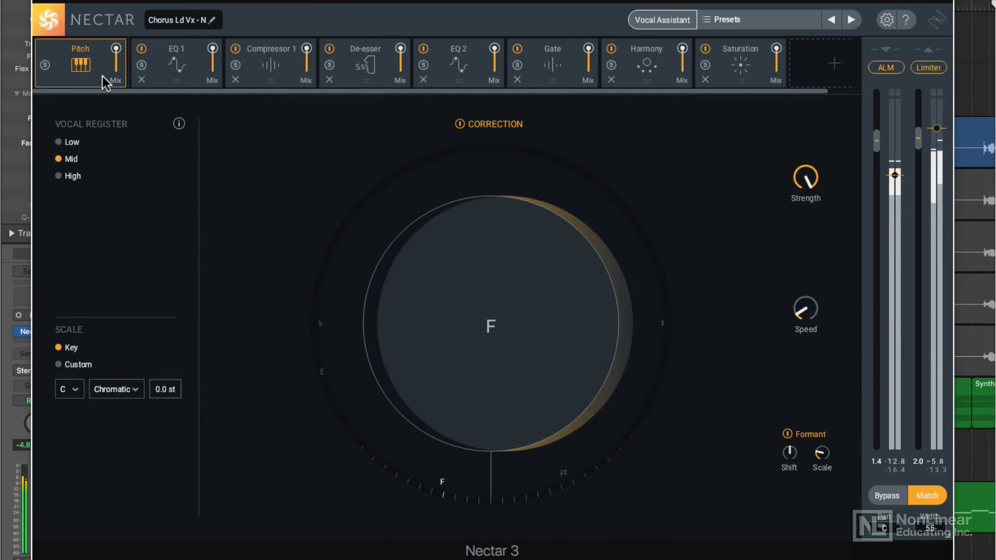
{"action": "left_click", "coordinate": [101, 393]}
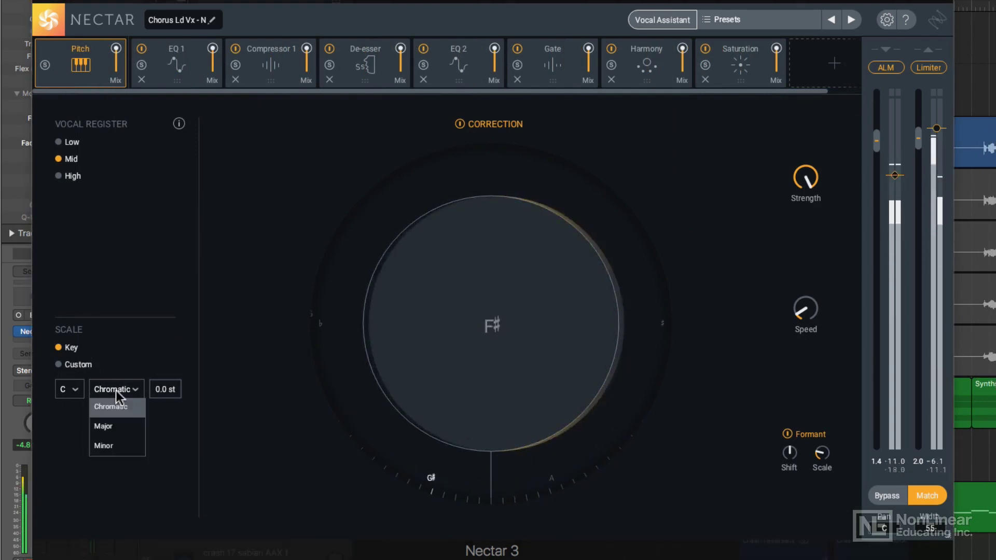
{"action": "left_click", "coordinate": [117, 448]}
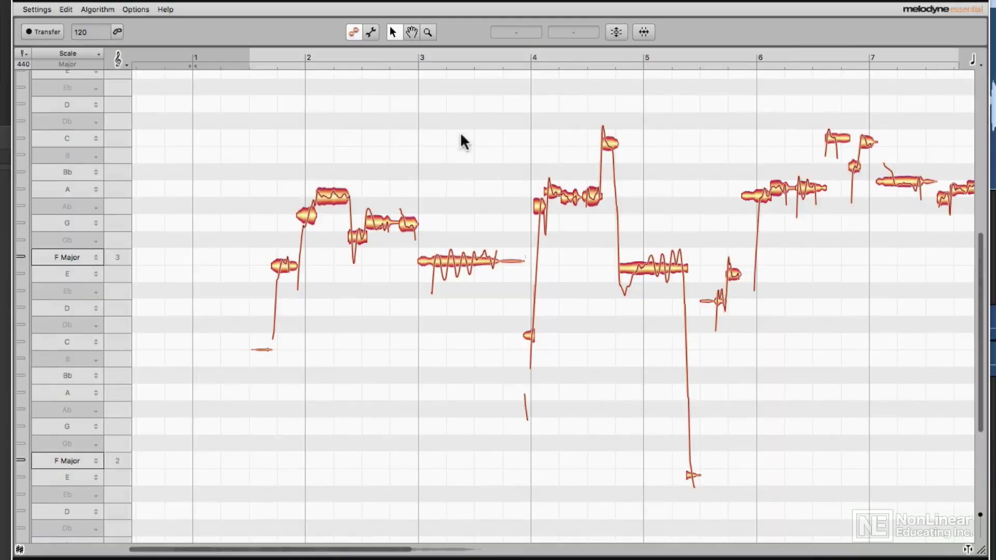
- In Melodyne, lower the bar-2 note to F and correct the six opening notes to F Major
{"action": "left_click", "coordinate": [331, 197]}
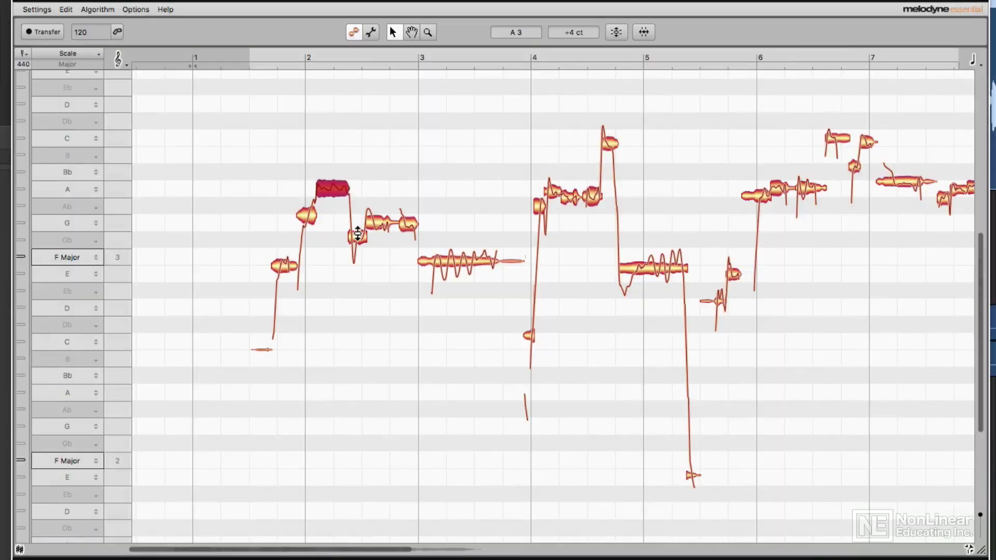
{"action": "left_click_drag", "start_coordinate": [357, 234], "coordinate": [357, 255]}
{"action": "left_click_drag", "start_coordinate": [246, 142], "coordinate": [479, 294]}
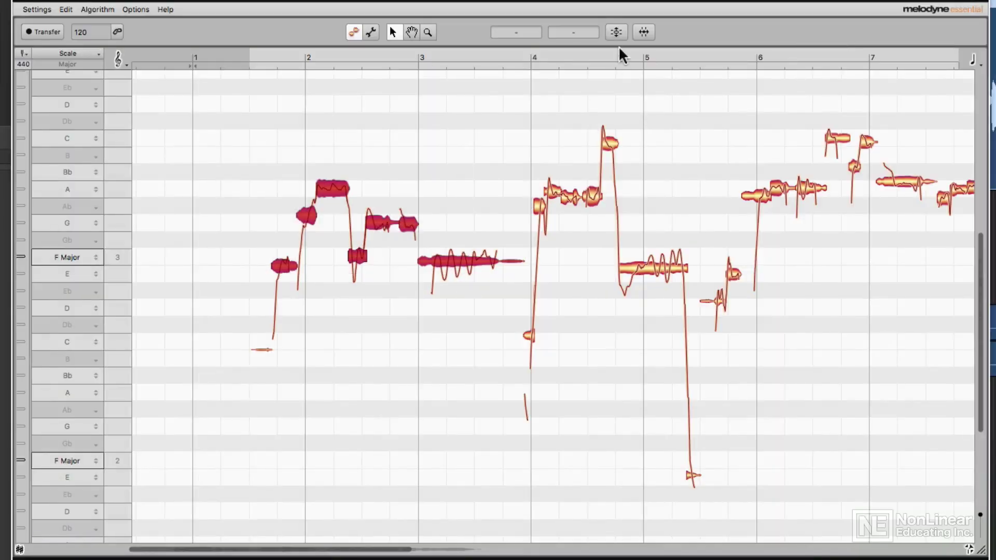
{"action": "left_click", "coordinate": [616, 32]}
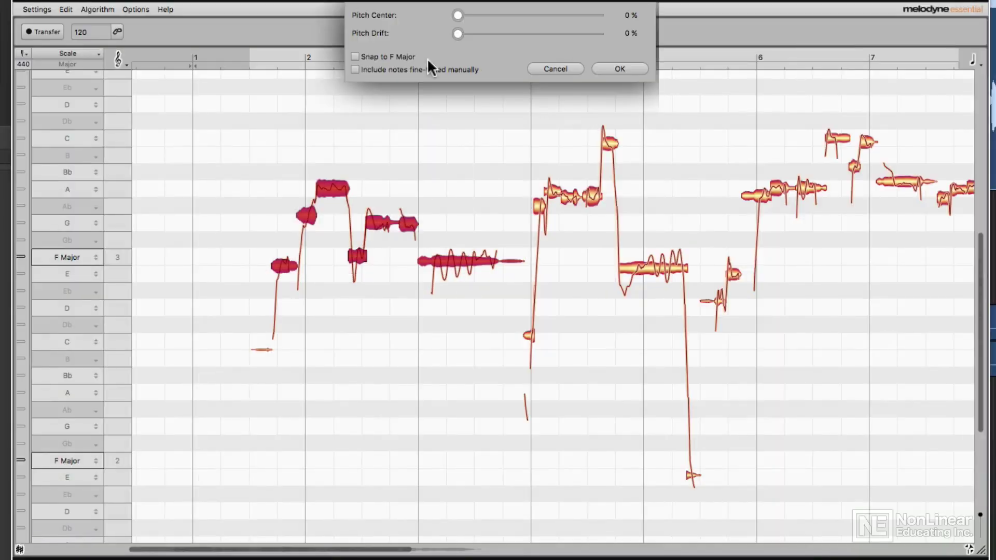
{"action": "left_click", "coordinate": [621, 69]}
{"action": "scroll", "coordinate": [506, 127], "scroll_direction": "right", "scroll_amount": 5}
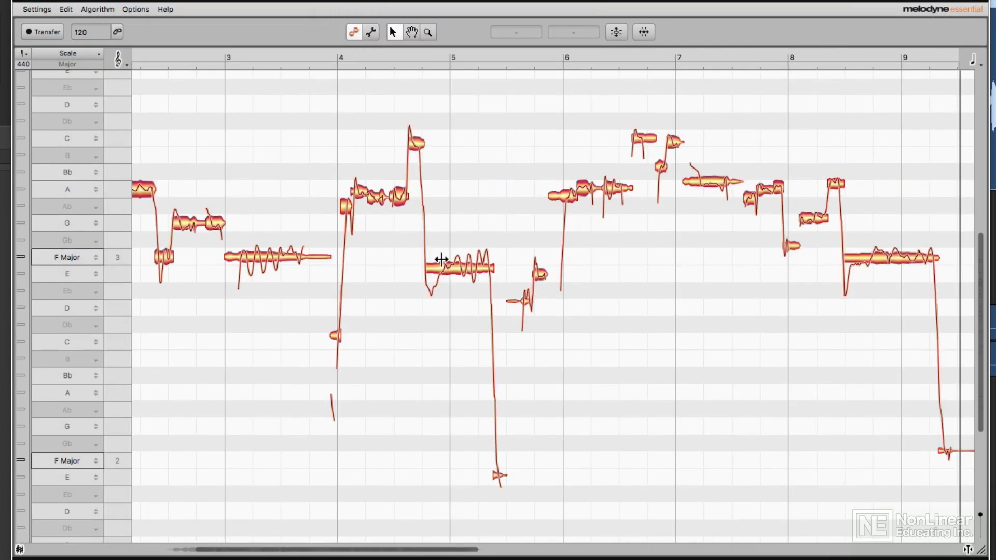
- Select the F note at bar 5 and the note after it, then bring Breath Control and Relay forward
{"action": "left_click", "coordinate": [440, 260]}
{"action": "left_click", "coordinate": [441, 284]}
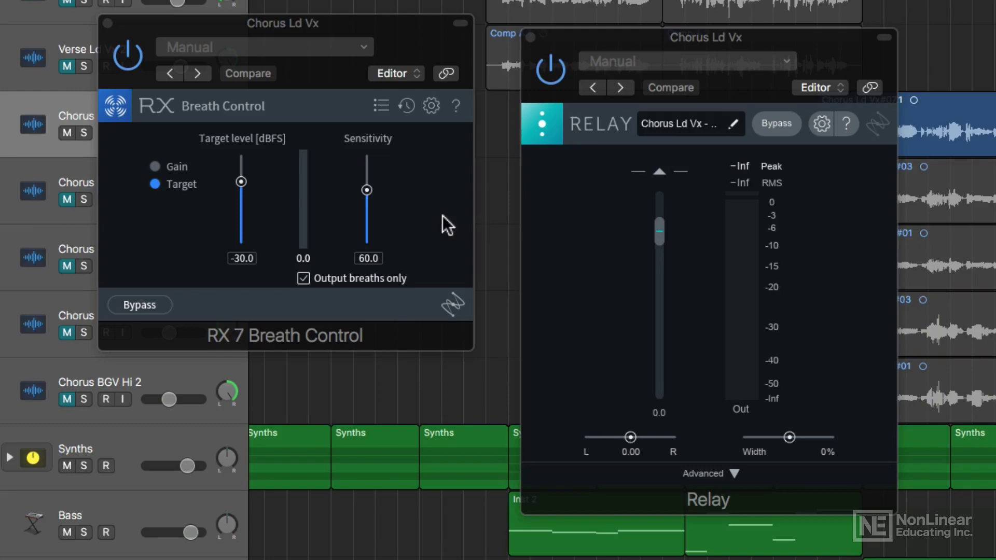
{"action": "left_click", "coordinate": [412, 213]}
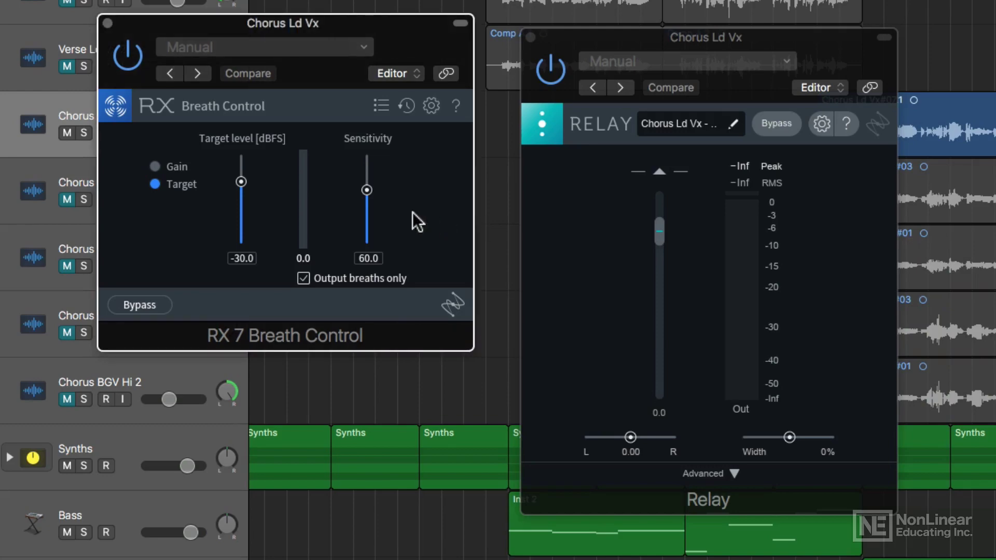
{"action": "left_click", "coordinate": [572, 218]}
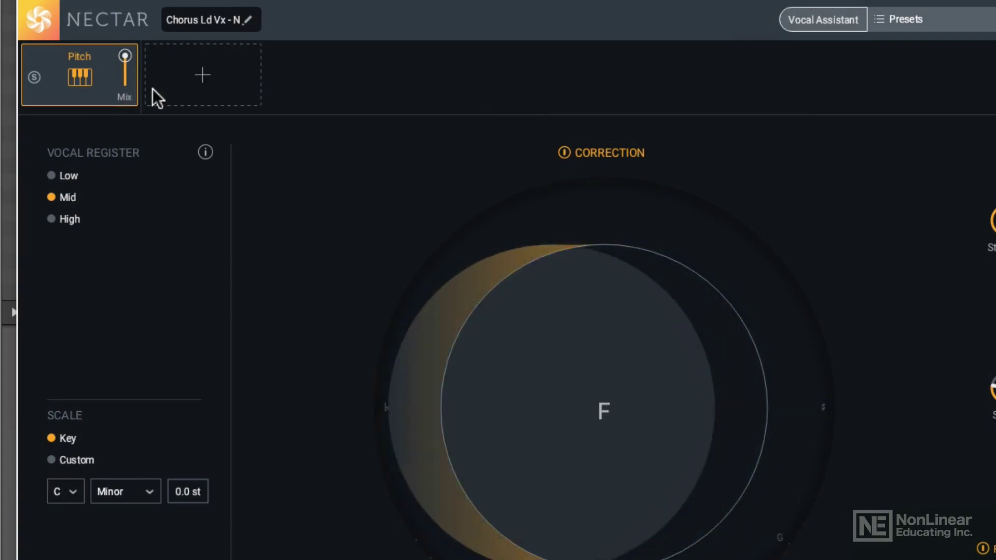
- Add EQ, Compressor and Reverb modules in sequence after the Pitch module
{"action": "left_click", "coordinate": [170, 91]}
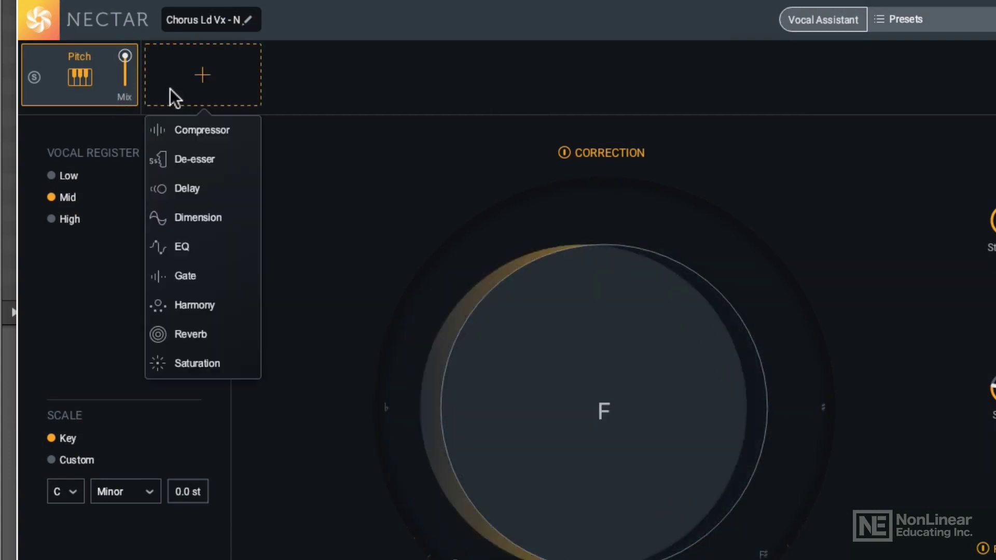
{"action": "left_click", "coordinate": [213, 247]}
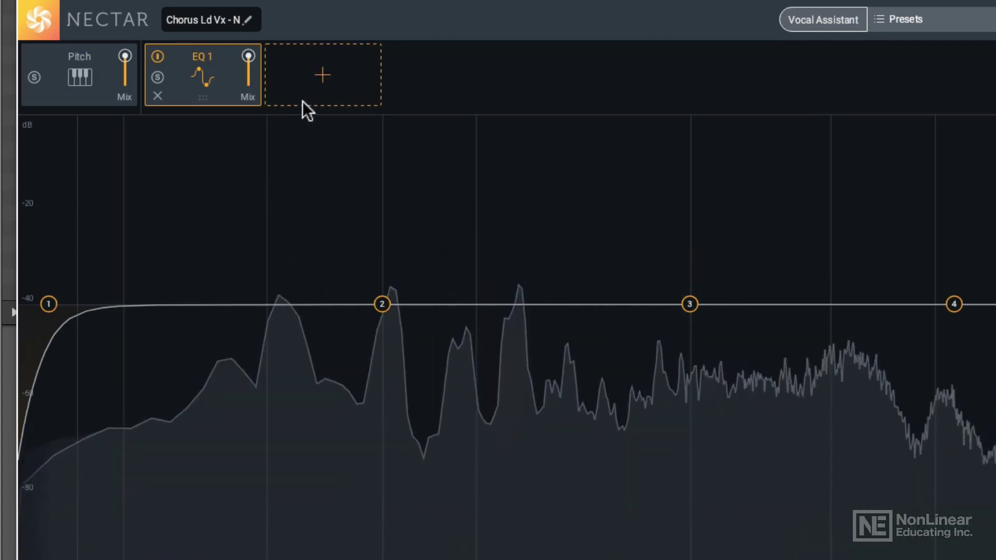
{"action": "left_click", "coordinate": [303, 103]}
{"action": "left_click", "coordinate": [317, 132]}
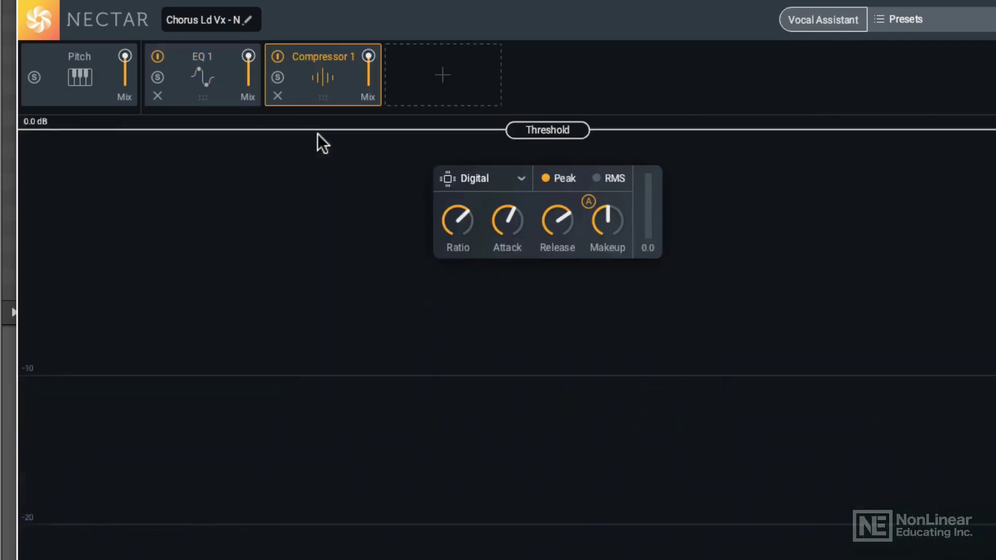
{"action": "left_click", "coordinate": [403, 80]}
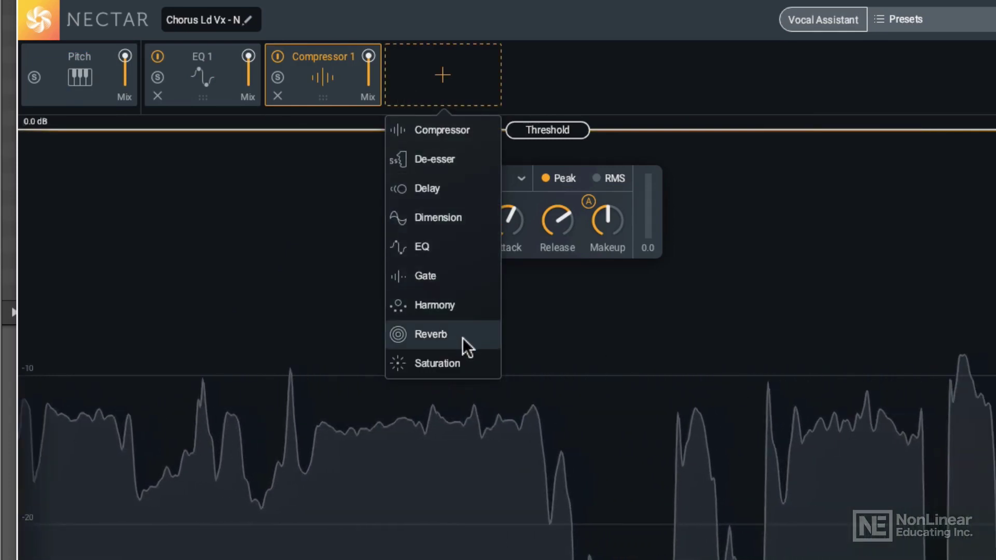
{"action": "left_click", "coordinate": [462, 336]}
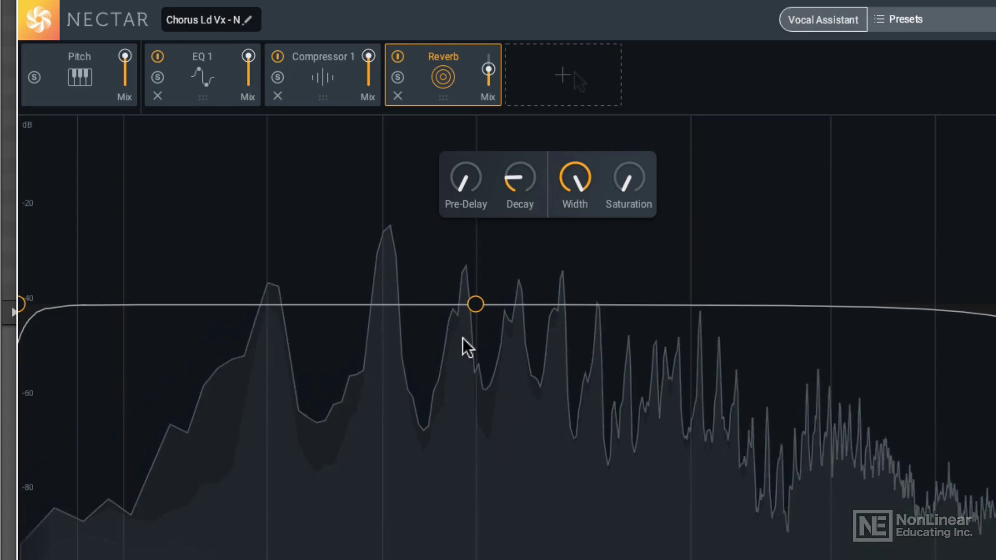
{"action": "left_click", "coordinate": [574, 72]}
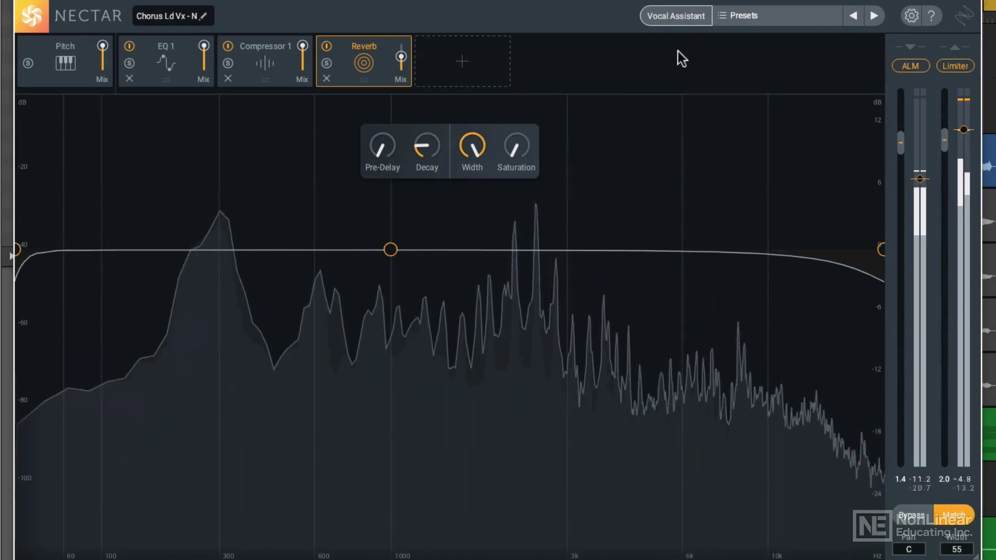
- Run the Vocal Assistant in Assist mode with Modern, Moderate settings and accept its suggested chain
{"action": "left_click", "coordinate": [674, 17]}
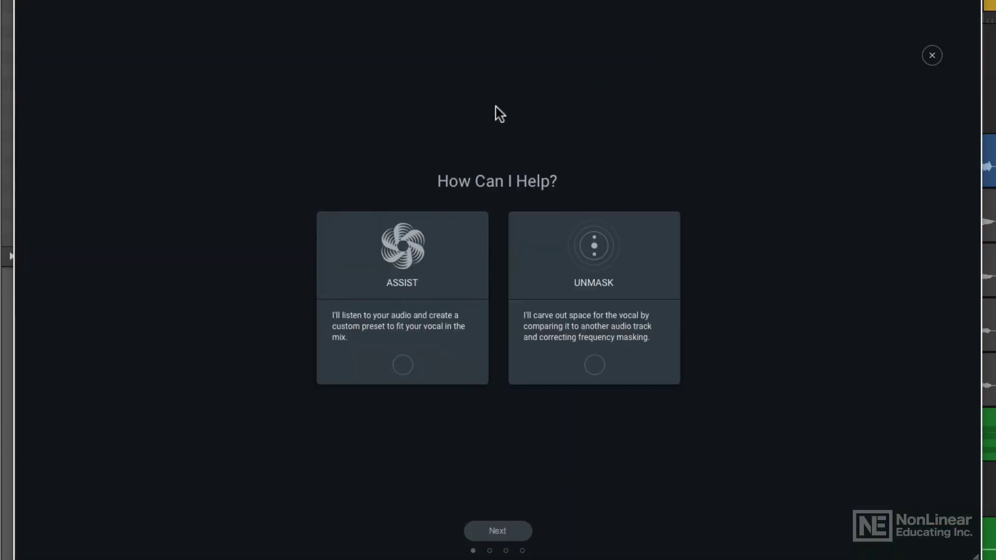
{"action": "left_click", "coordinate": [417, 249]}
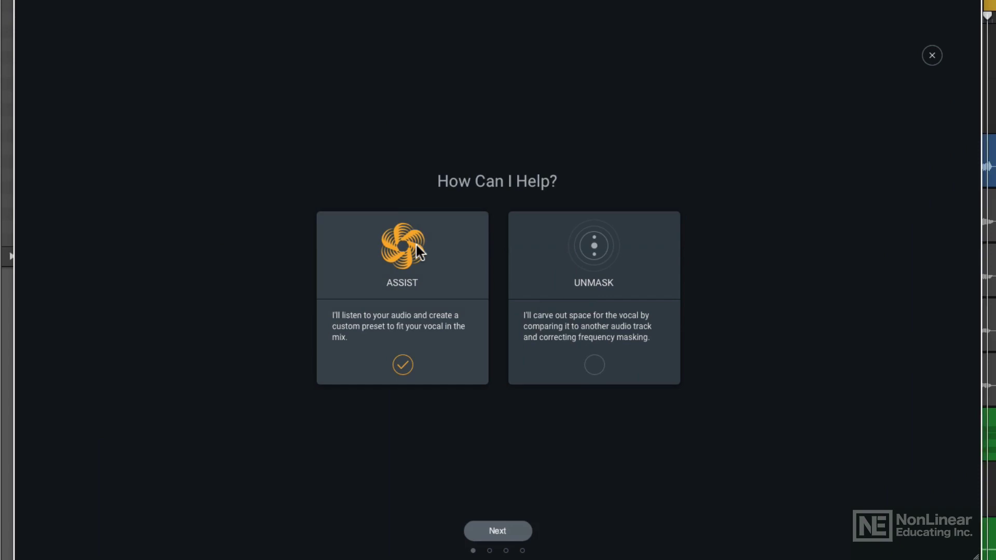
{"action": "left_click", "coordinate": [511, 534]}
{"action": "left_click", "coordinate": [506, 243]}
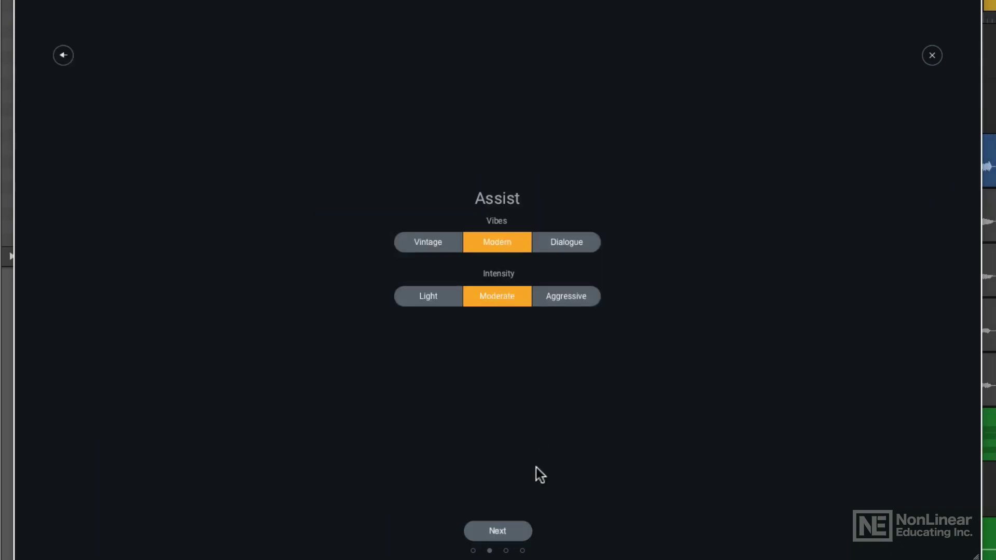
{"action": "left_click", "coordinate": [523, 534]}
{"action": "key", "text": "space"}
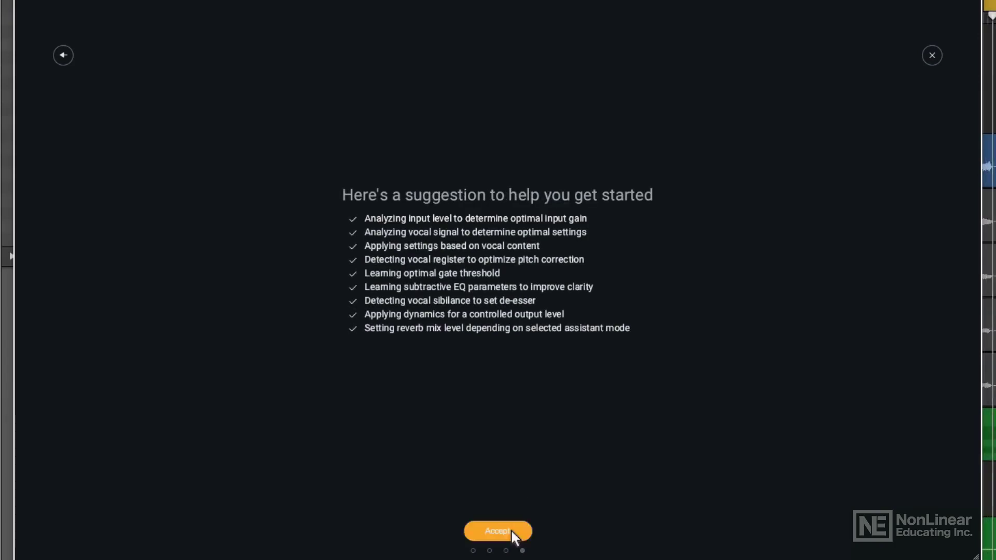
{"action": "left_click", "coordinate": [511, 530]}
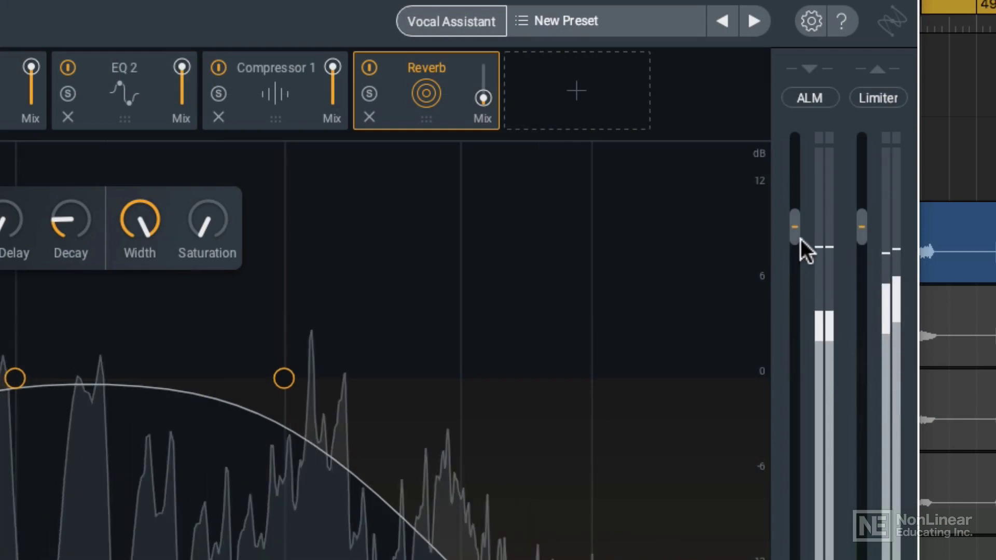
- Adjust the input and output levels, then enable Auto Level Mode and the Limiter
{"action": "left_click_drag", "start_coordinate": [800, 239], "coordinate": [801, 307]}
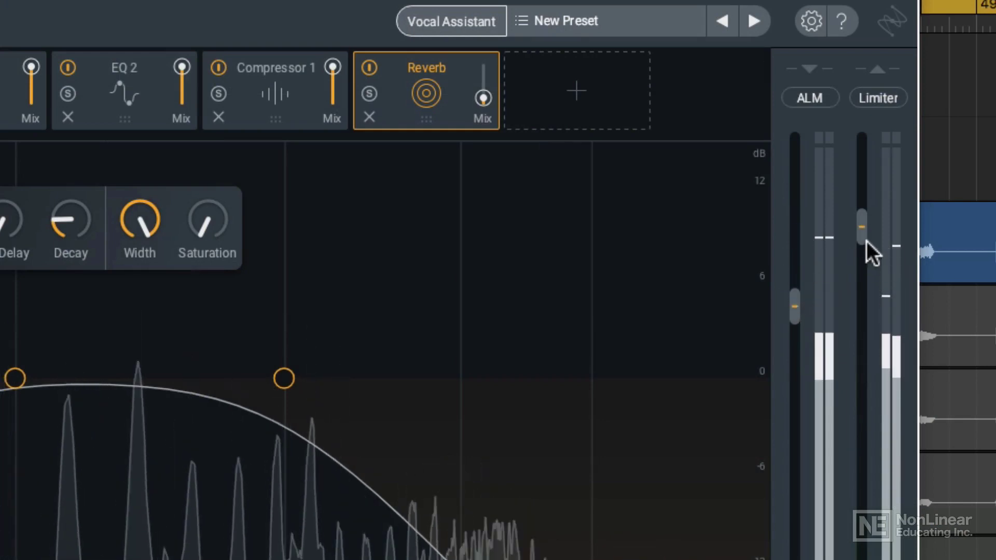
{"action": "mouse_move", "coordinate": [866, 240]}
{"action": "left_mouse_down"}
{"action": "mouse_move", "coordinate": [864, 326]}
{"action": "mouse_move", "coordinate": [868, 247]}
{"action": "left_mouse_up"}
{"action": "left_click_drag", "start_coordinate": [801, 301], "coordinate": [798, 266]}
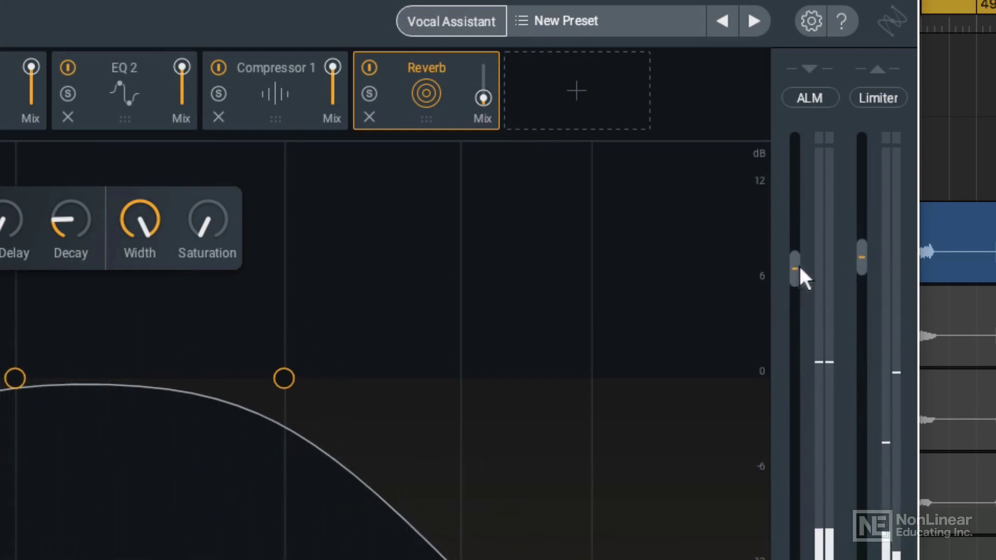
{"action": "left_click", "coordinate": [822, 102]}
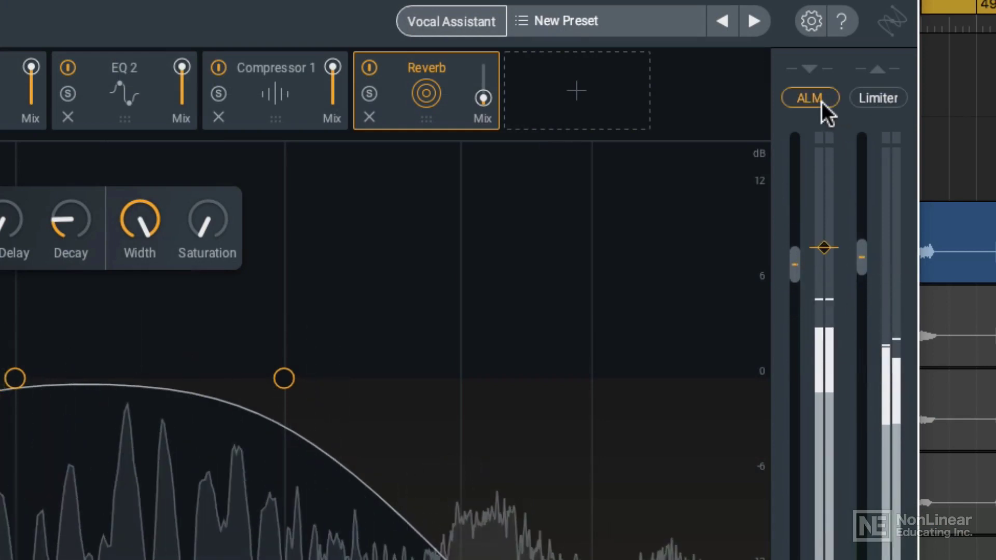
{"action": "left_click", "coordinate": [888, 97]}
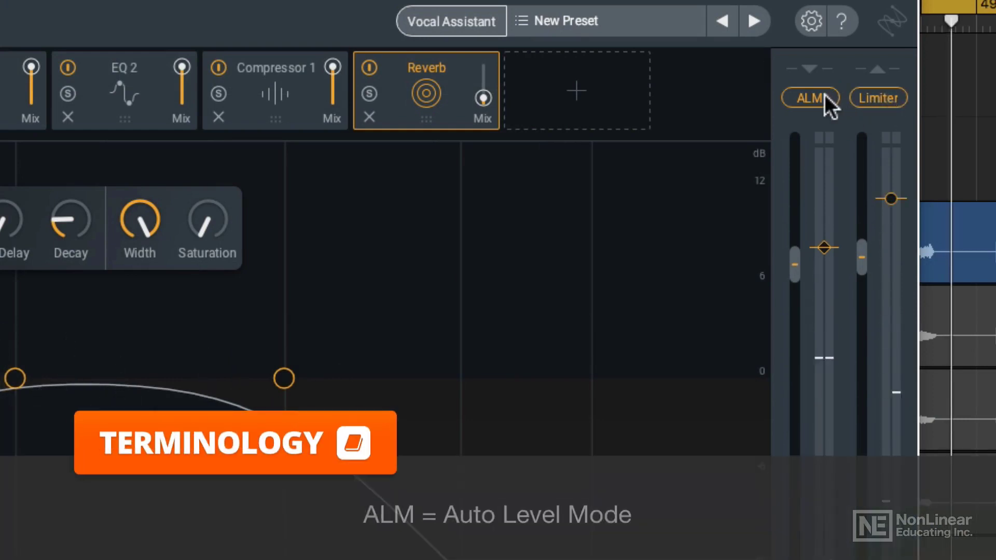
- Lower the Auto Level target to -19.2 and the limiter threshold to -19.4
{"action": "mouse_move", "coordinate": [821, 247]}
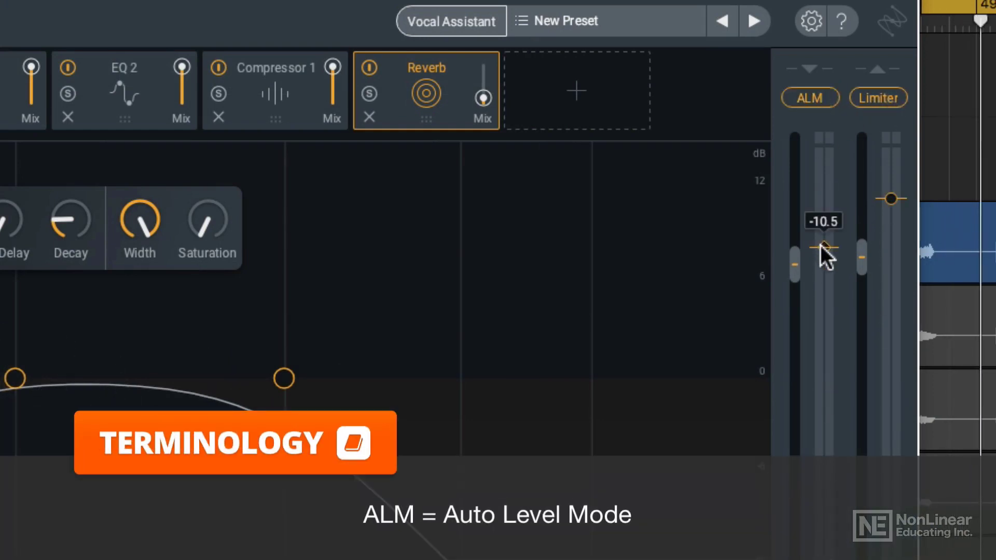
{"action": "left_click_drag", "start_coordinate": [822, 247], "coordinate": [826, 359]}
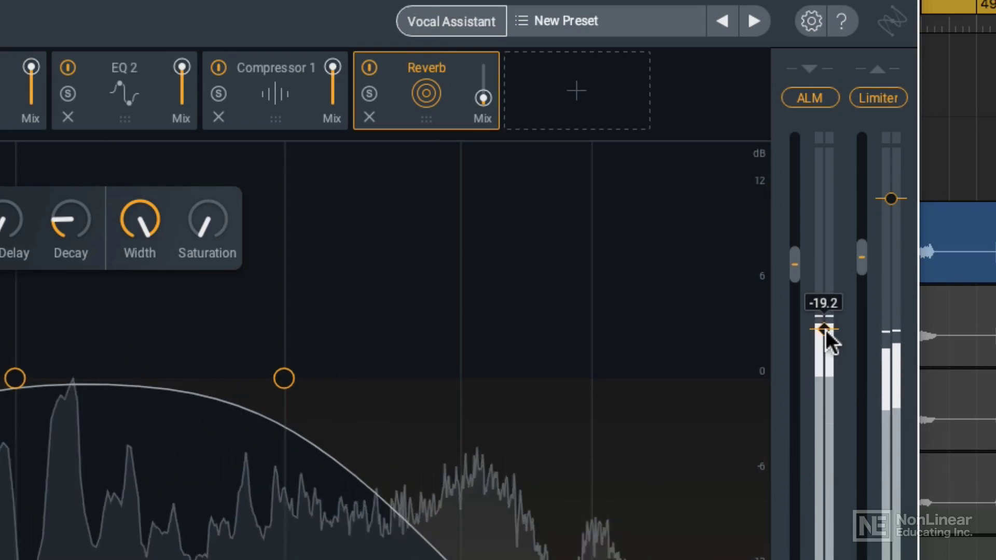
{"action": "key", "text": "space"}
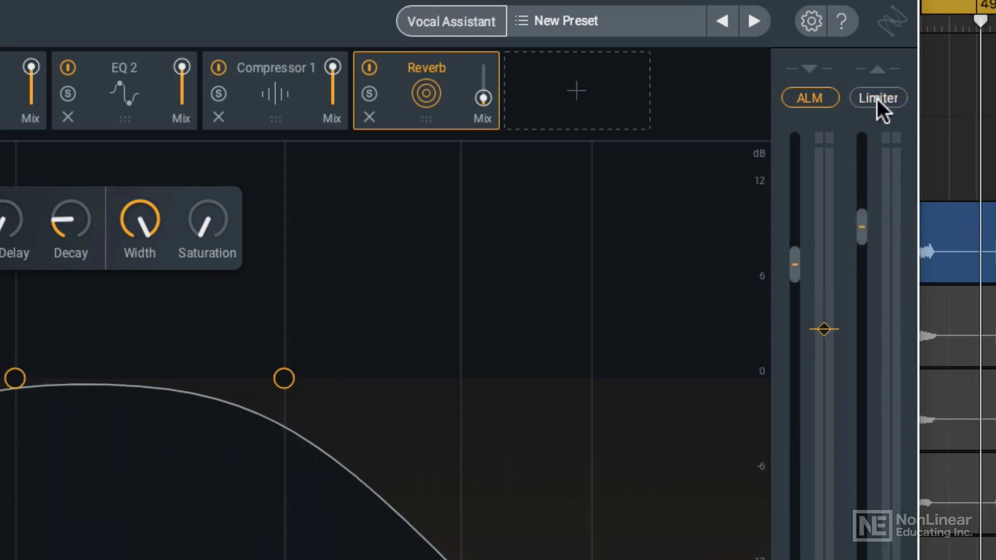
{"action": "key", "text": "space"}
{"action": "left_click", "coordinate": [876, 99]}
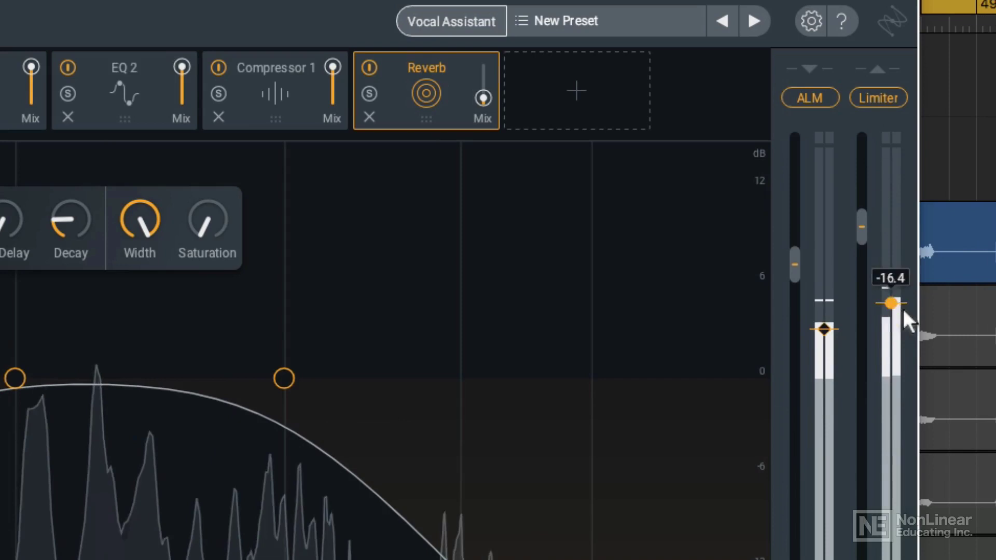
{"action": "left_click_drag", "start_coordinate": [903, 309], "coordinate": [903, 337]}
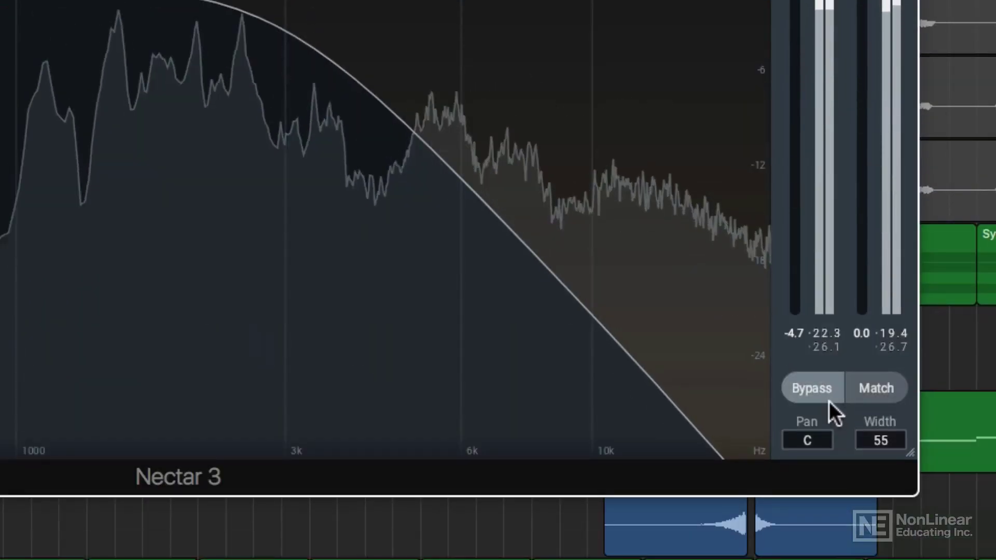
{"action": "left_click", "coordinate": [829, 402]}
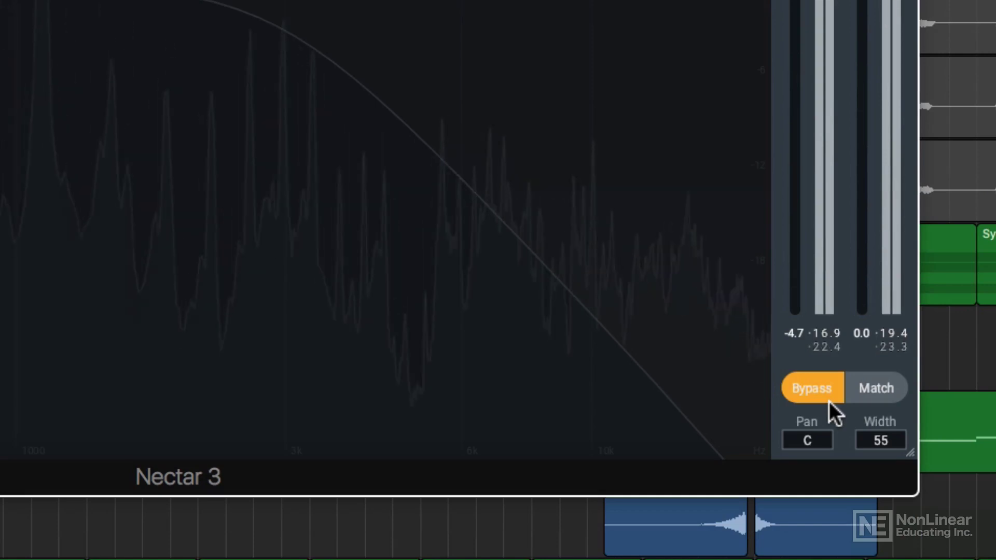
{"action": "left_click", "coordinate": [828, 402]}
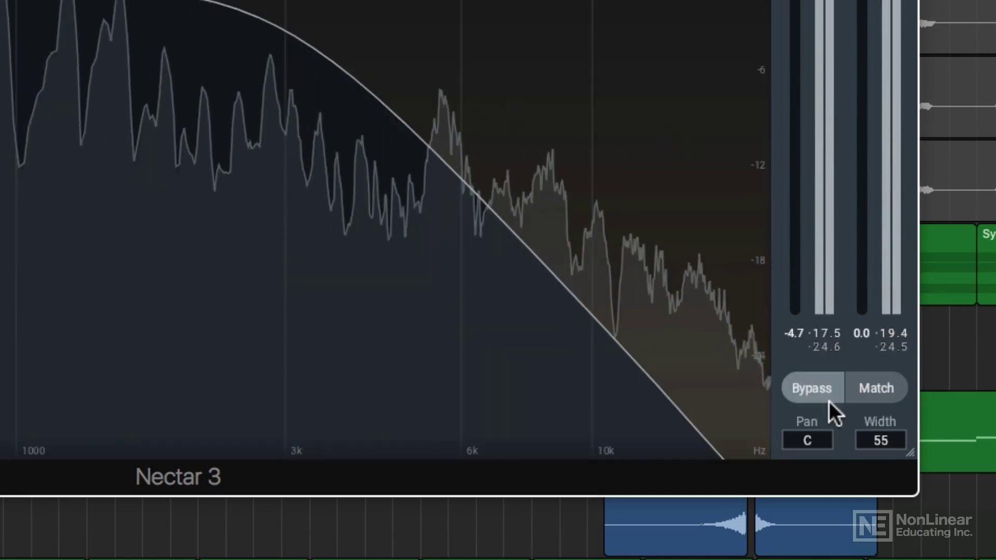
{"action": "key", "text": "space"}
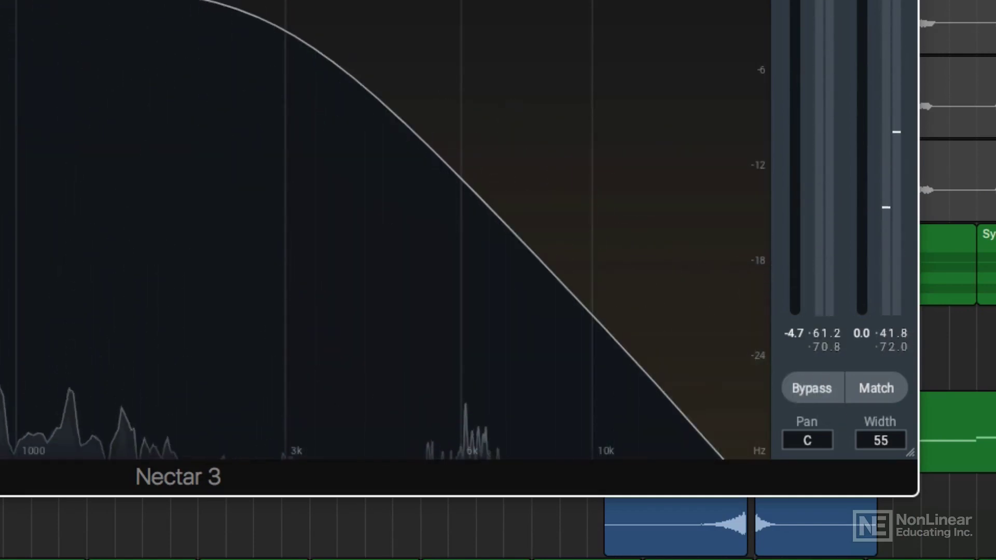
{"action": "key", "text": "space"}
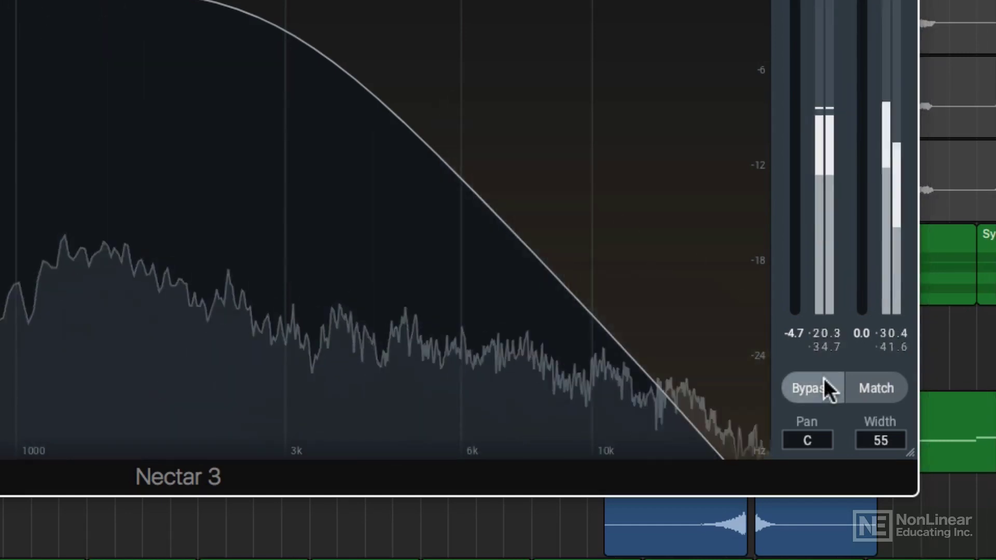
{"action": "left_click", "coordinate": [824, 379]}
{"action": "left_click", "coordinate": [823, 379]}
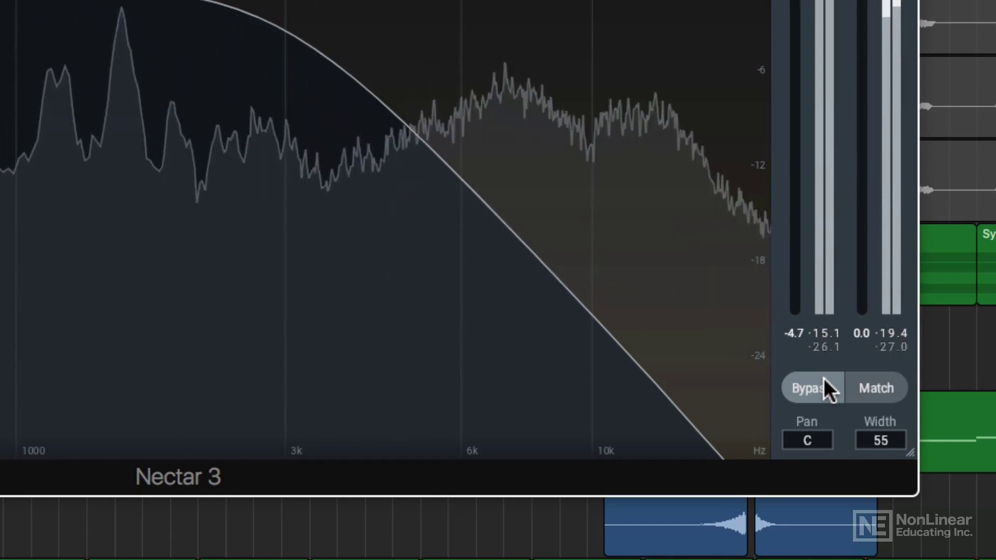
- Enable Match, then toggle Bypass on and off to compare the vocal at equal loudness
{"action": "left_click", "coordinate": [854, 394]}
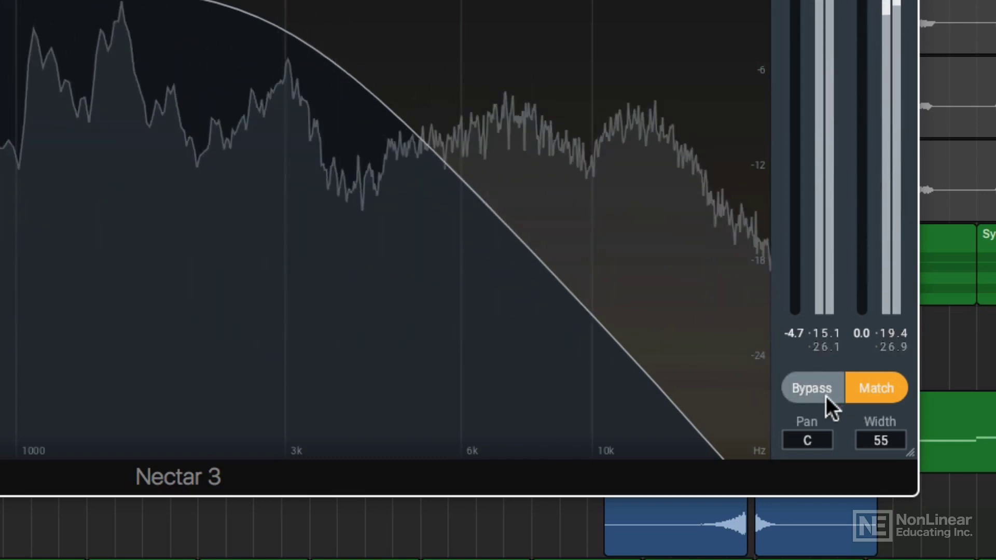
{"action": "left_click", "coordinate": [825, 396]}
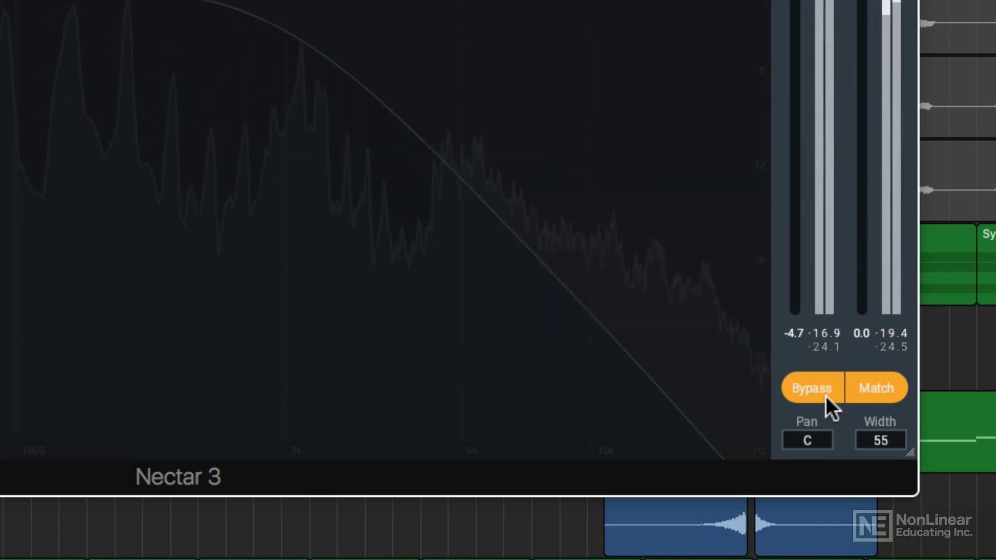
{"action": "left_click", "coordinate": [825, 396]}
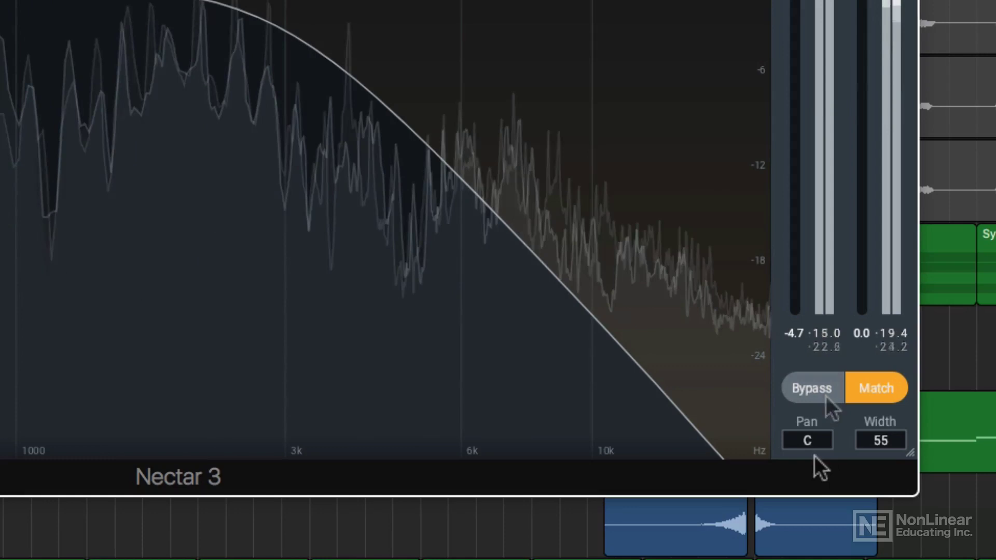
- Test-pan the vocal, then enter 0 to return the pan to centre
{"action": "left_click_drag", "start_coordinate": [807, 445], "coordinate": [805, 419]}
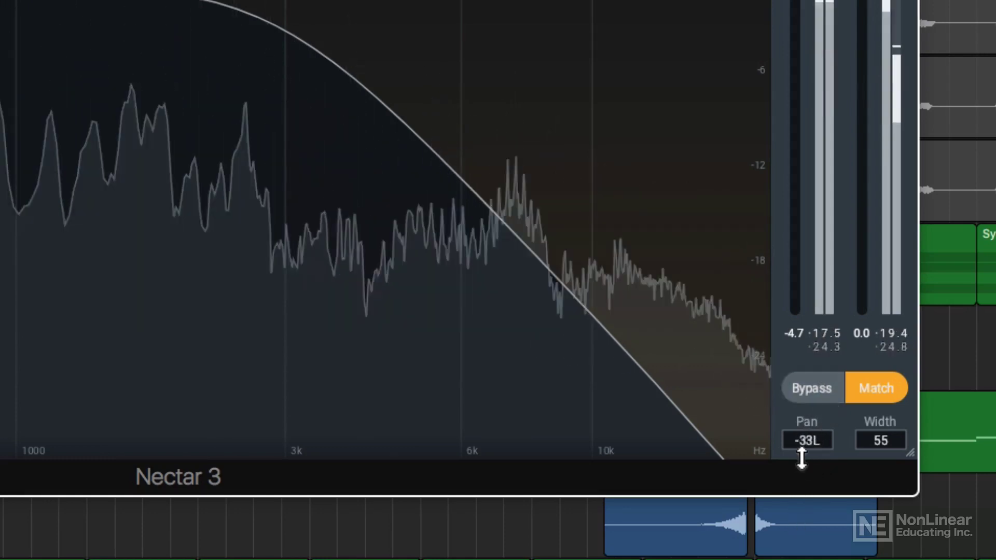
{"action": "left_click", "coordinate": [807, 440]}
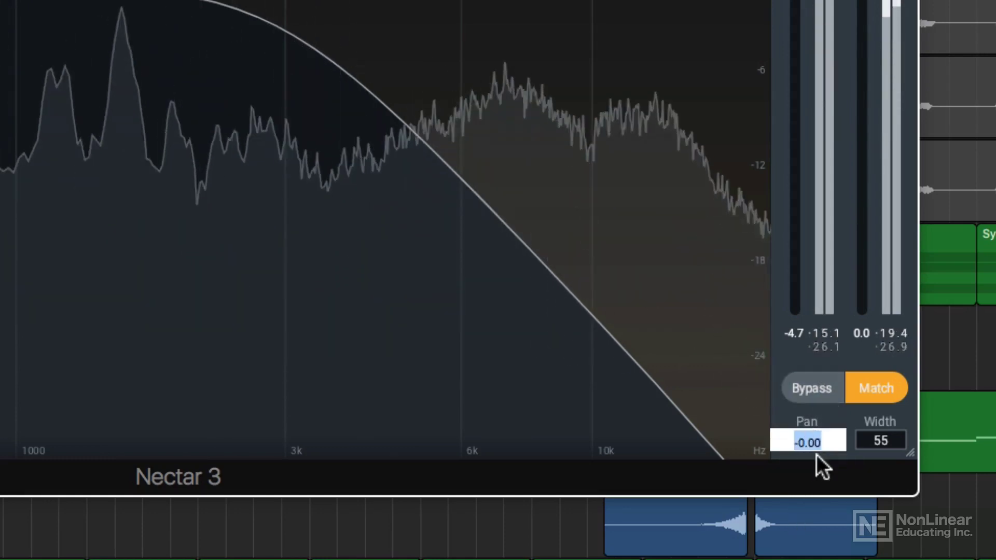
{"action": "type", "text": "0"}
{"action": "key", "text": "Return"}
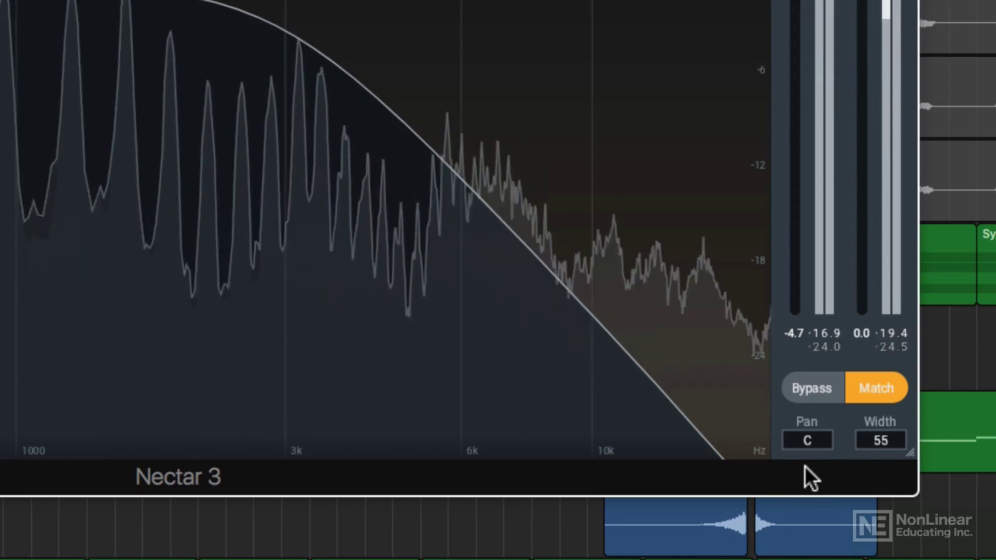
- Set the output stereo Width to -37
{"action": "left_click_drag", "start_coordinate": [878, 441], "coordinate": [885, 338]}
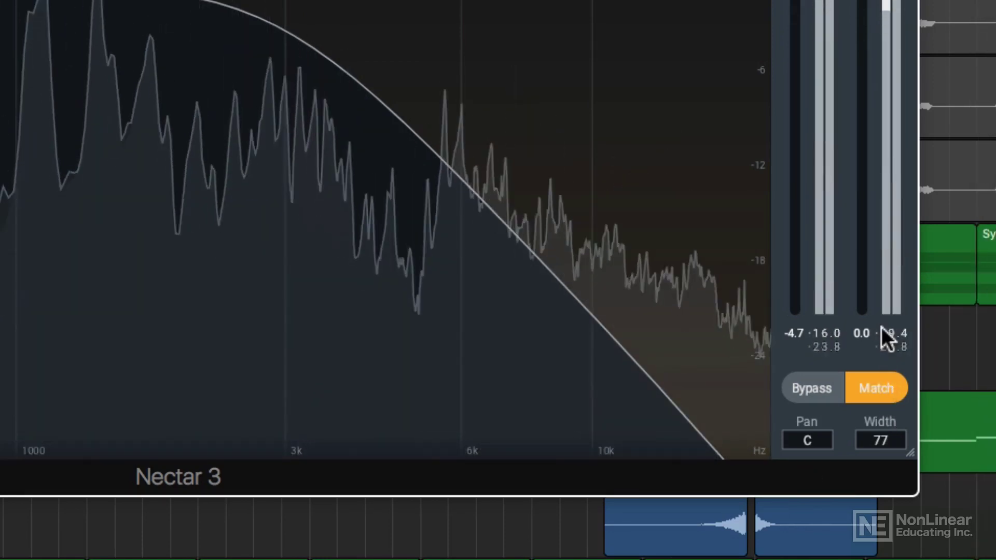
{"action": "scroll", "coordinate": [885, 441], "scroll_direction": "down", "scroll_amount": 10}
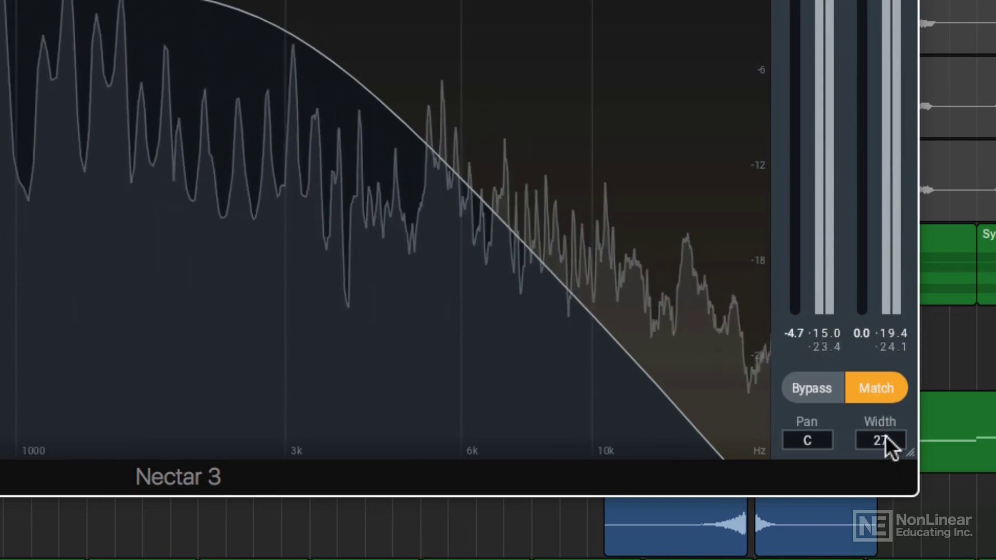
{"action": "scroll", "coordinate": [883, 441], "scroll_direction": "down", "scroll_amount": 5}
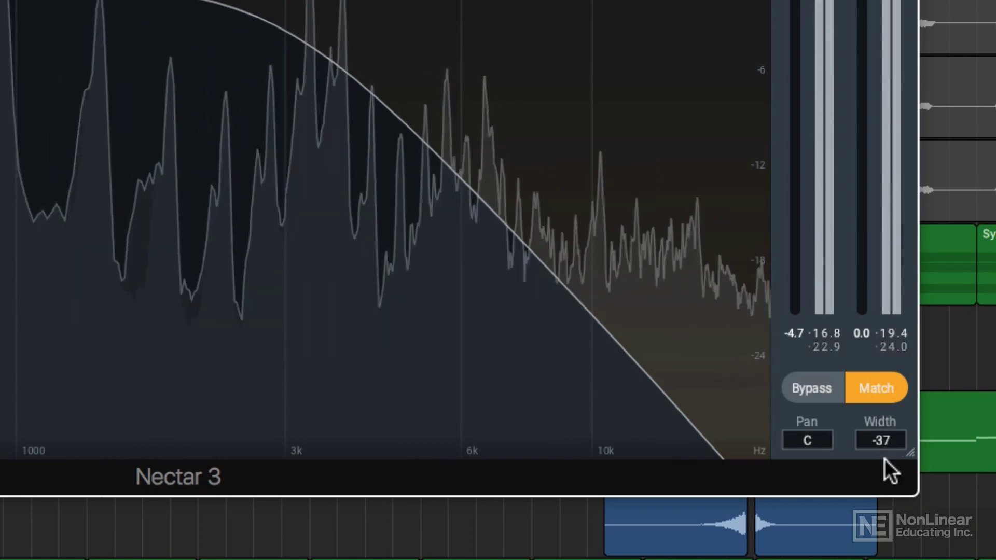